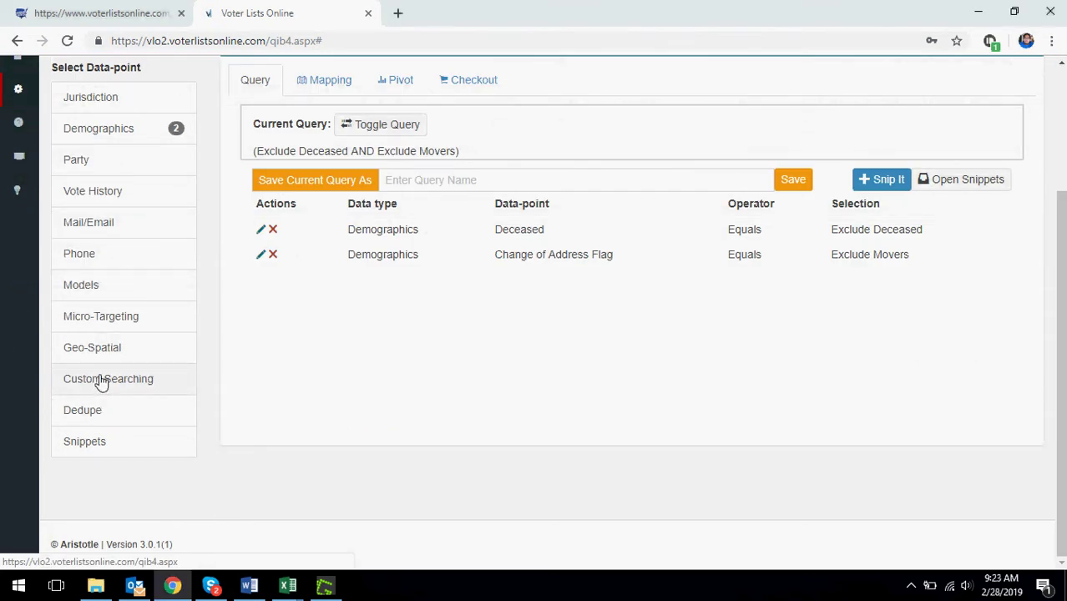
- Open a Custom Search under Custom Searching, browse the available data fields and choose Collectibles - Art
click(100, 378)
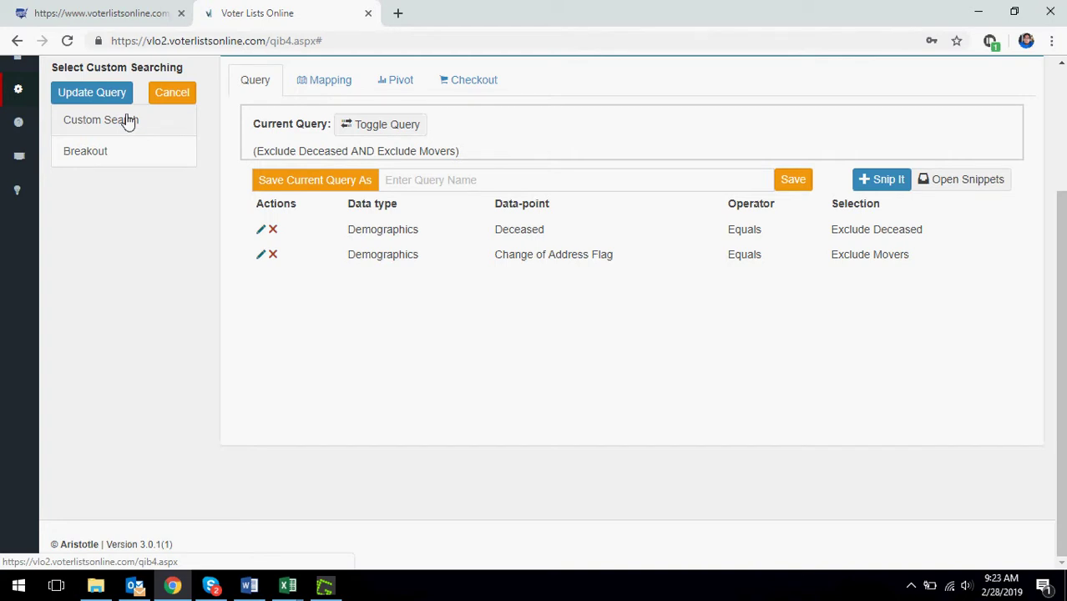
click(127, 121)
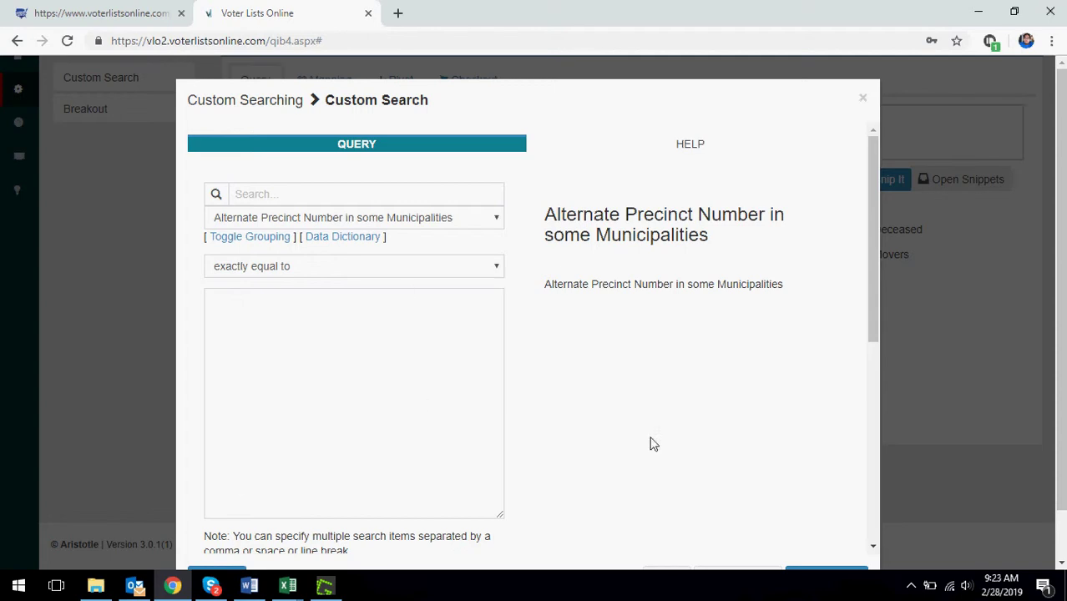
click(494, 218)
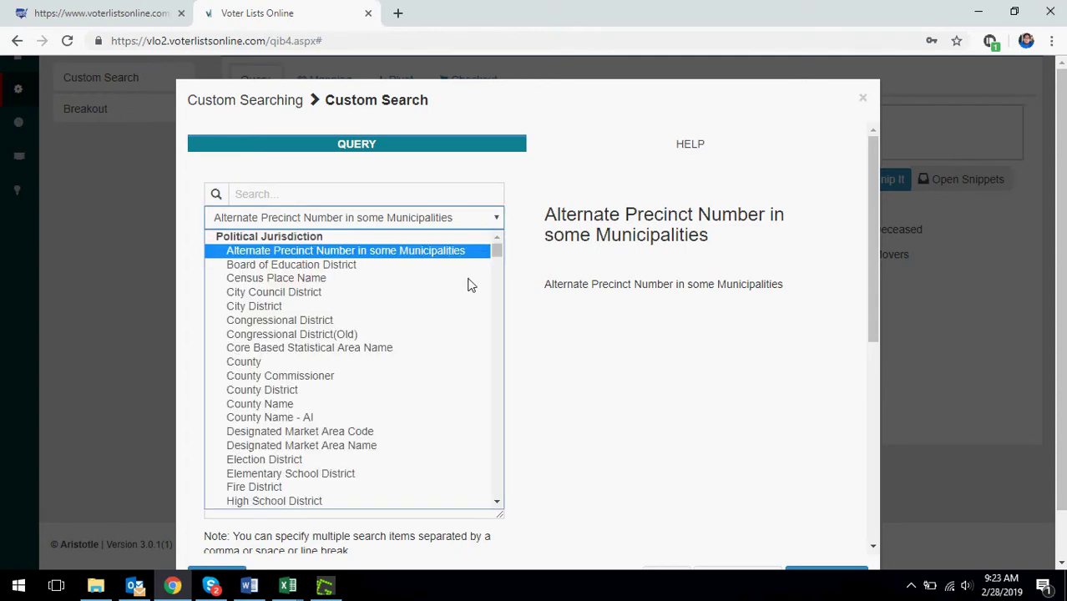
scroll(410, 351, down, 10)
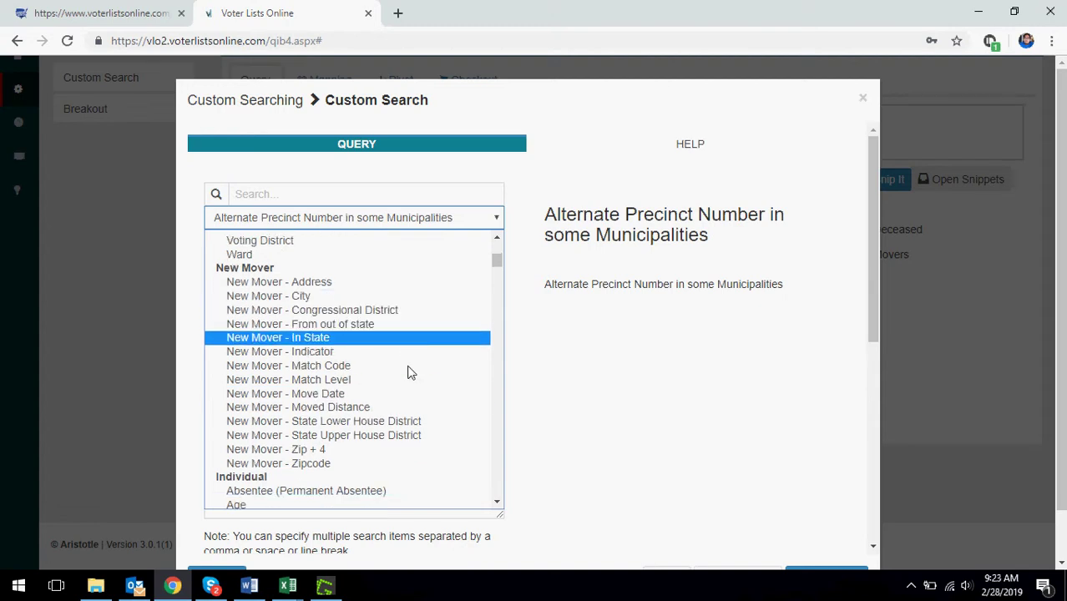
scroll(408, 392, down, 3)
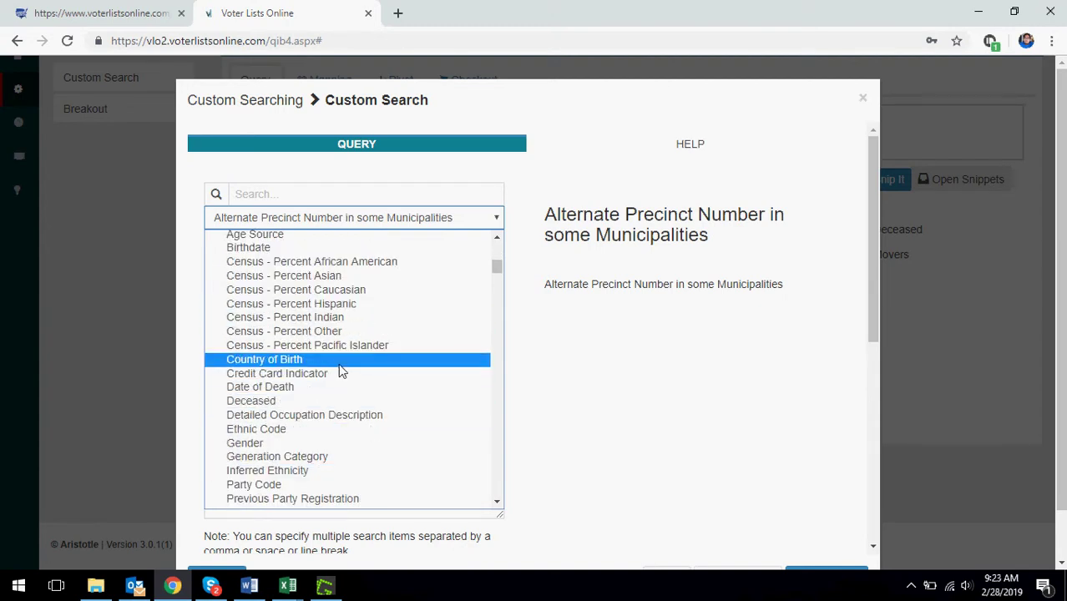
scroll(347, 384, down, 5)
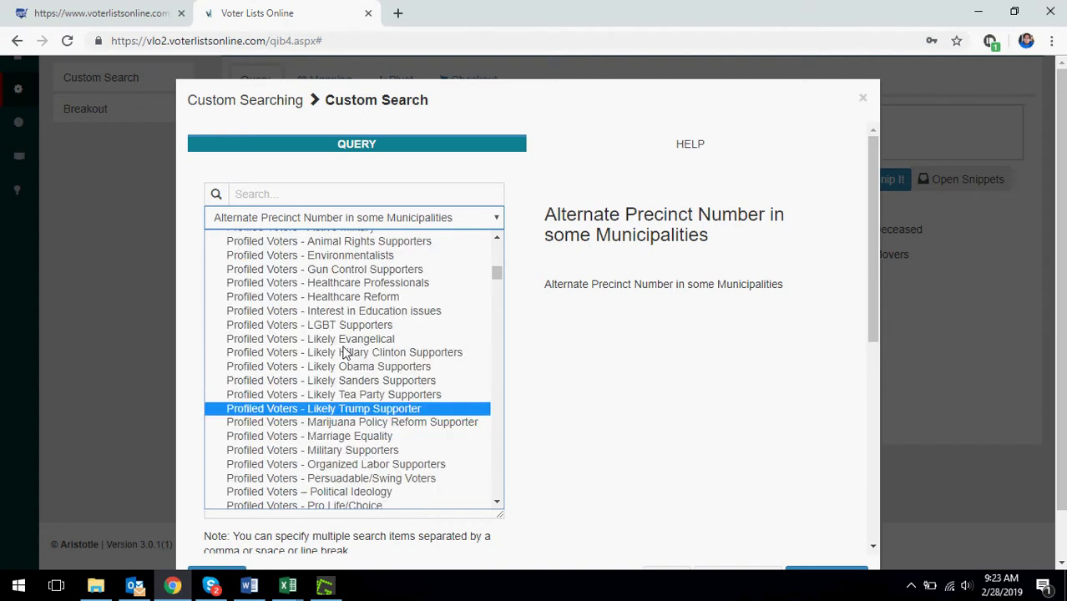
scroll(343, 381, down, 5)
scroll(343, 381, up, 2)
scroll(334, 417, down, 5)
scroll(330, 350, down, 15)
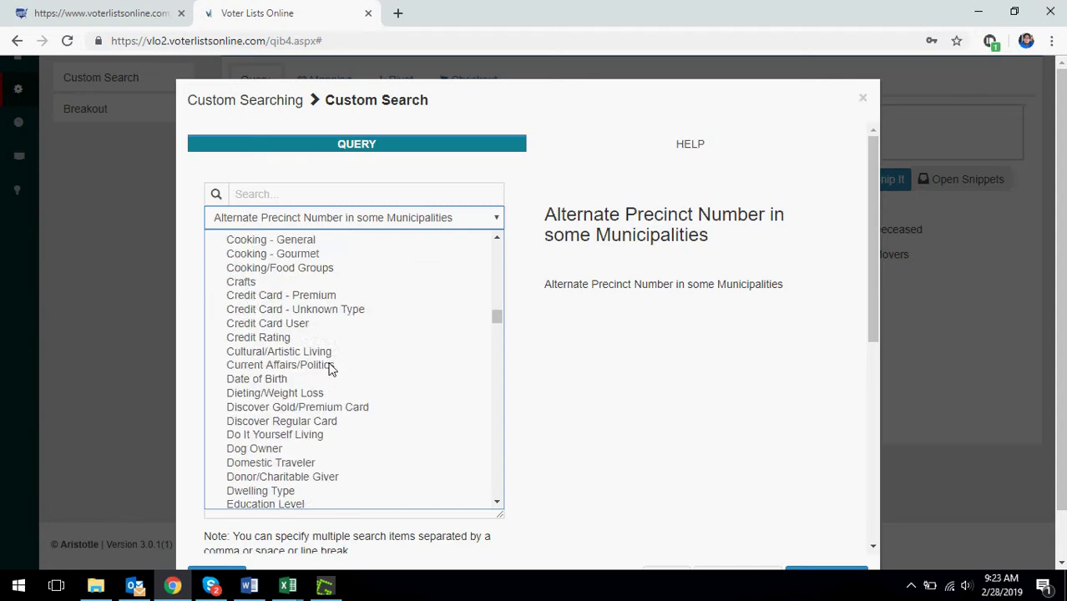
scroll(330, 369, up, 10)
scroll(331, 369, up, 2)
scroll(332, 367, down, 8)
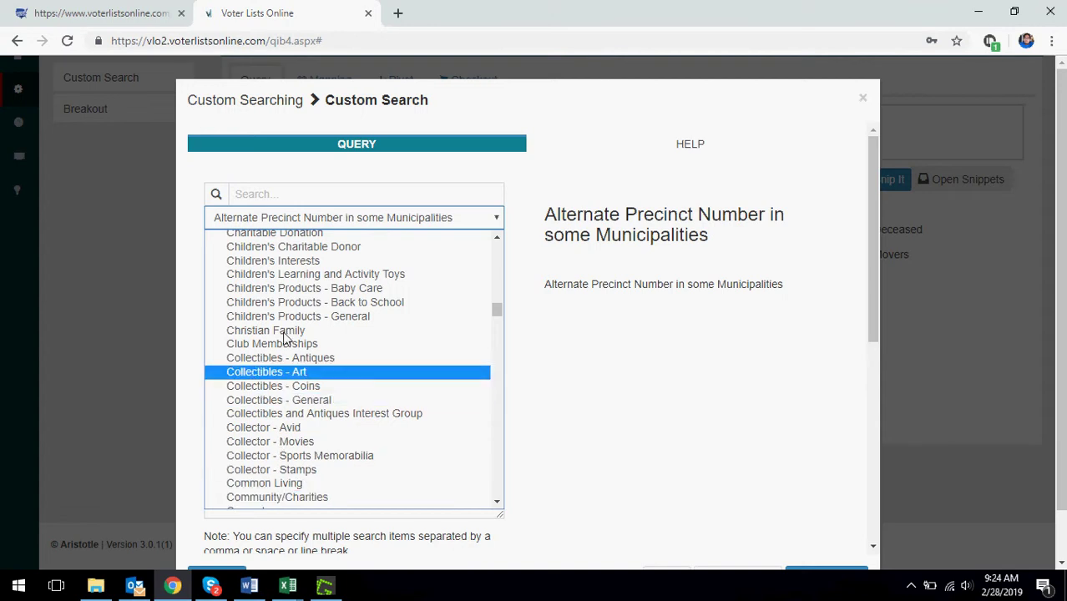
click(287, 373)
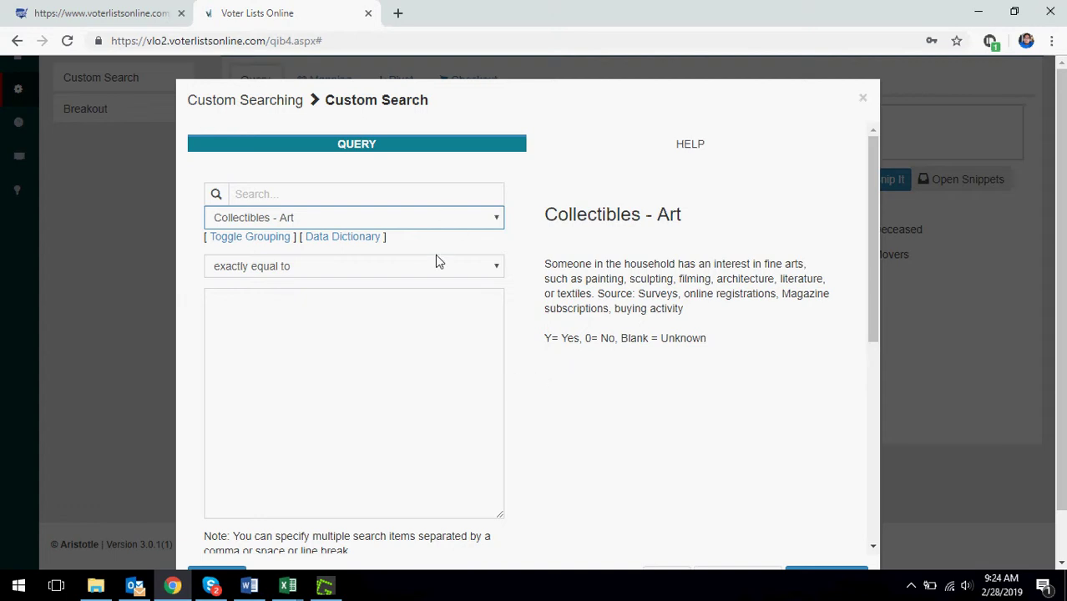
- Change the custom search field to 2016 Voter History- General Election
click(494, 217)
scroll(407, 369, down, 10)
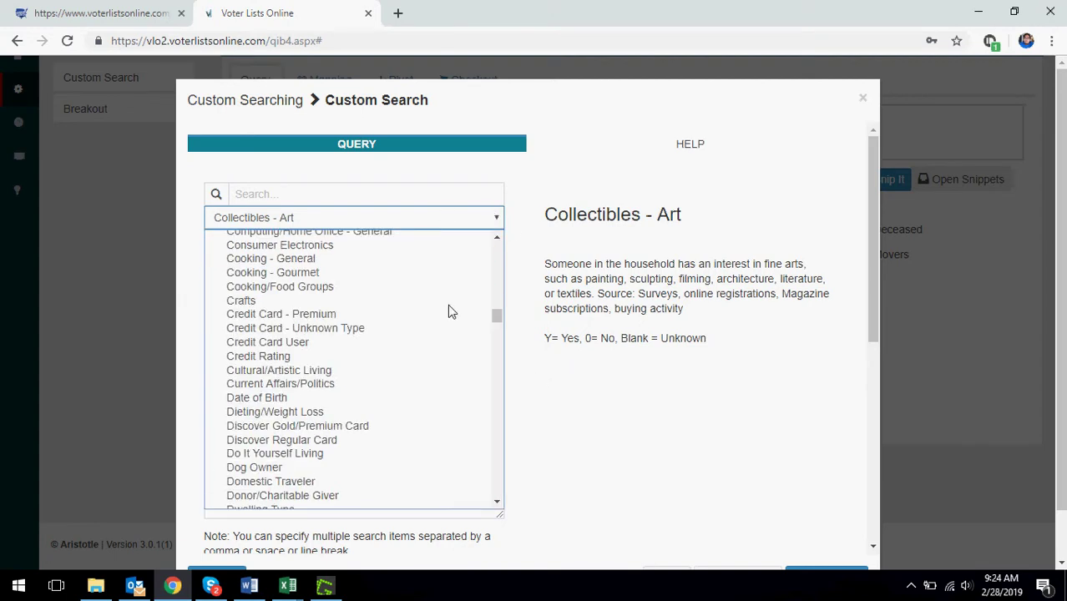
scroll(406, 368, down, 20)
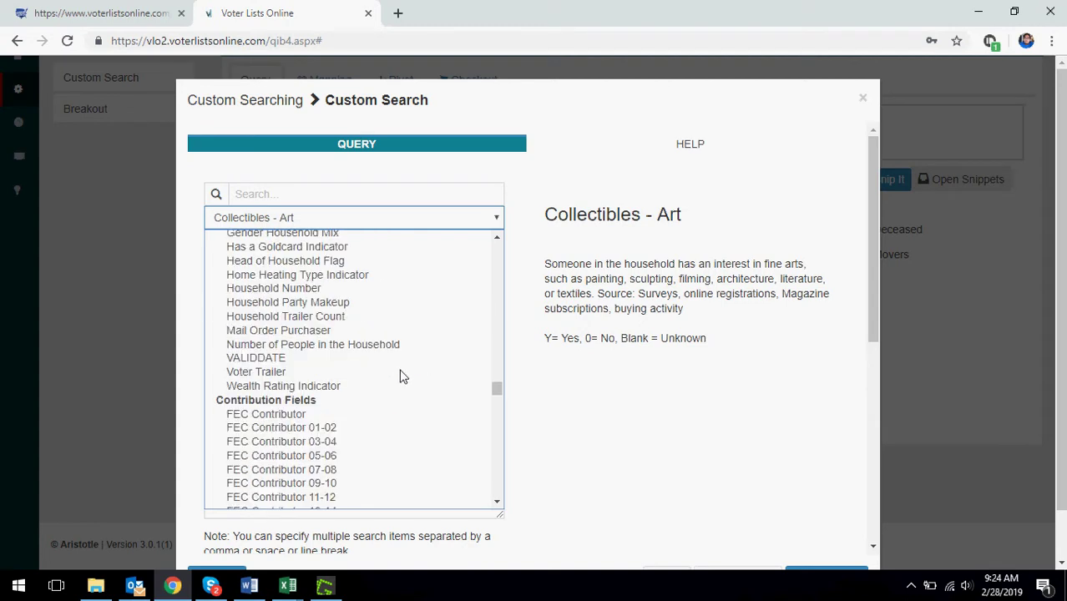
scroll(349, 358, down, 6)
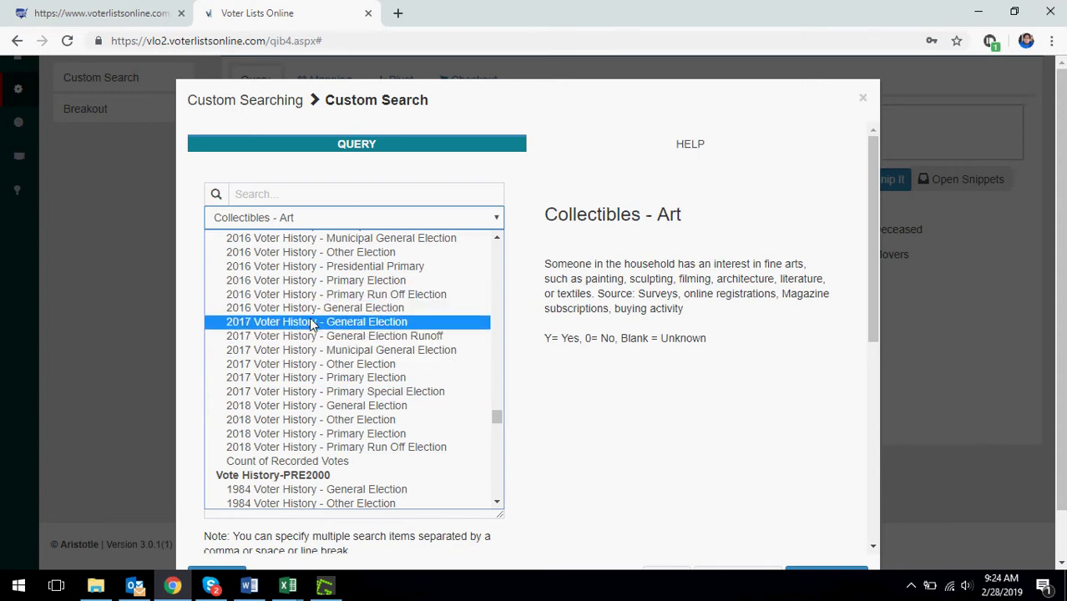
click(346, 309)
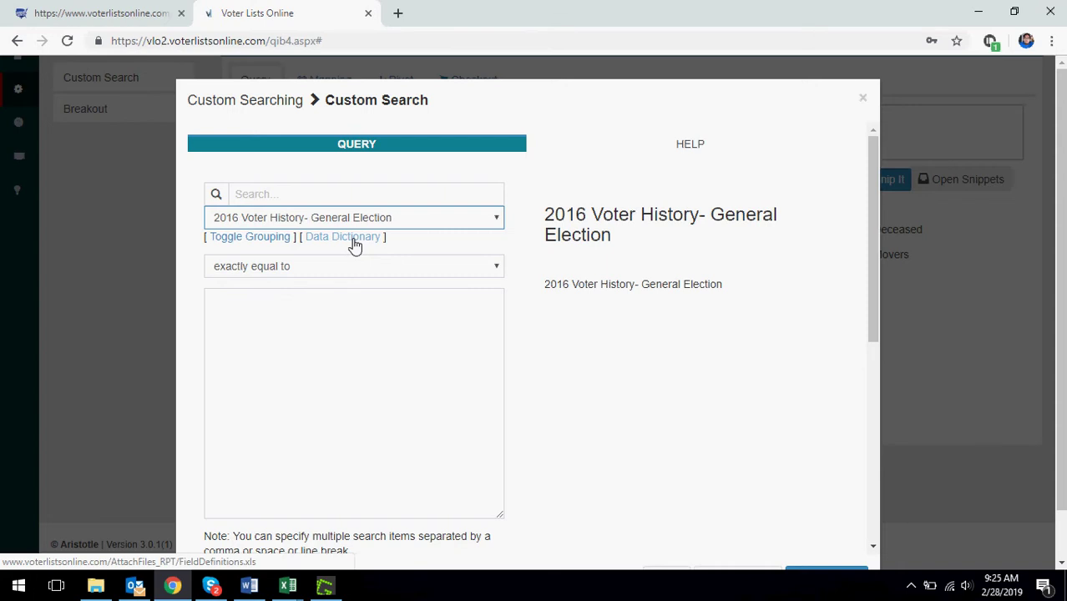
- Enter y as the value to match exactly and update the query with this custom search
click(301, 356)
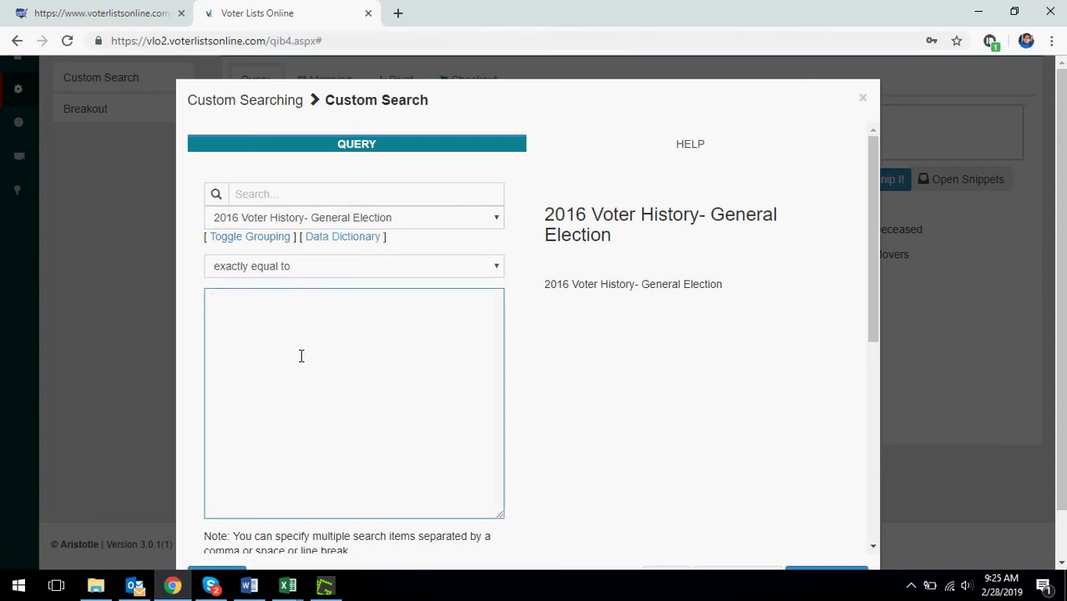
text(y)
scroll(943, 425, down, 5)
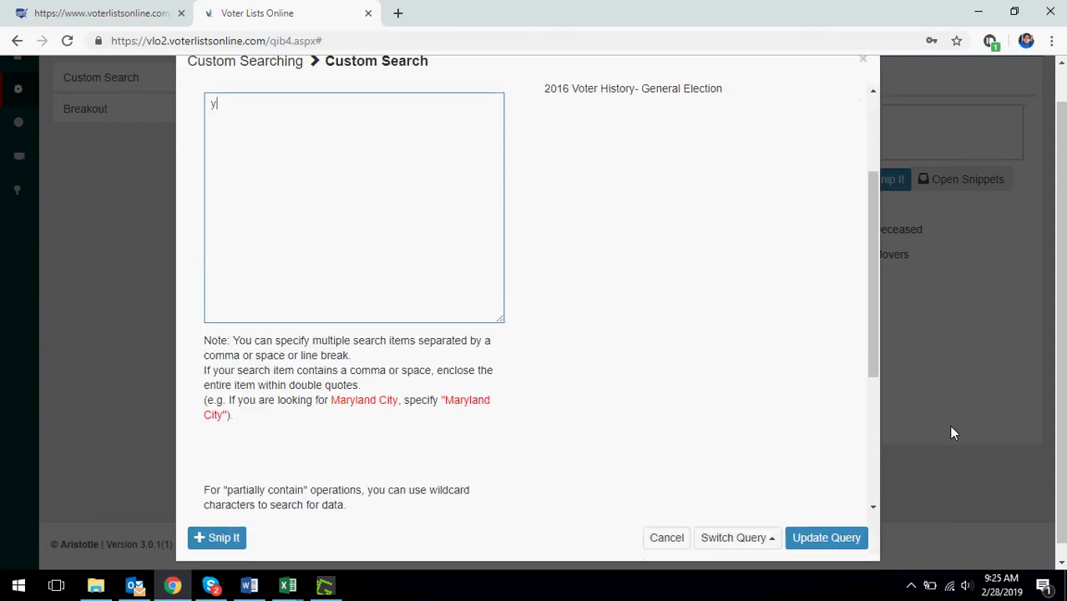
click(827, 525)
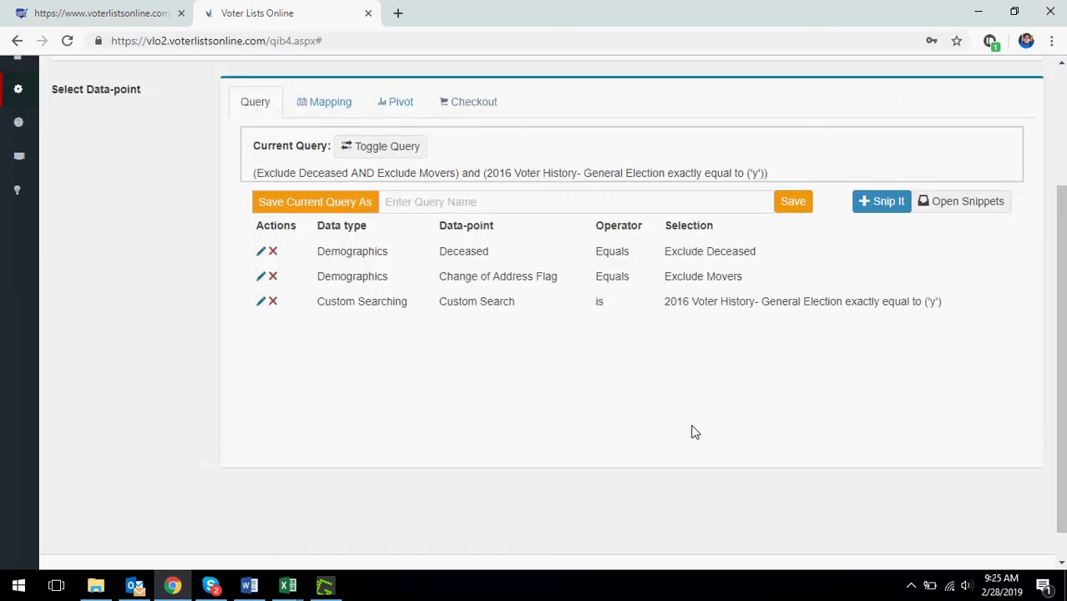
scroll(728, 401, up, 3)
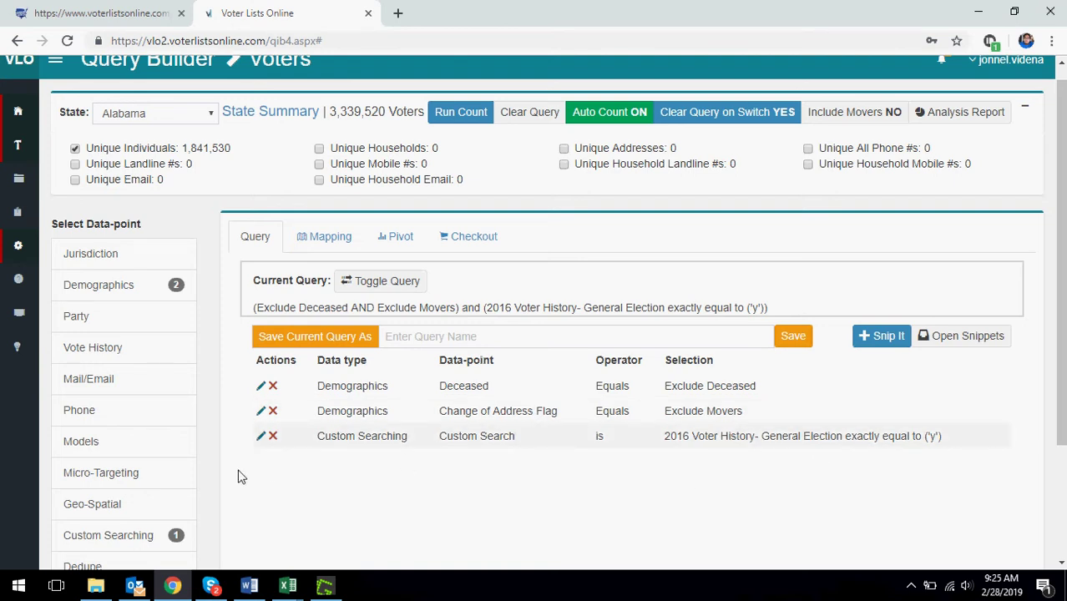
- Open a Breakout under Custom Searching and include the City District field
scroll(158, 359, down, 2)
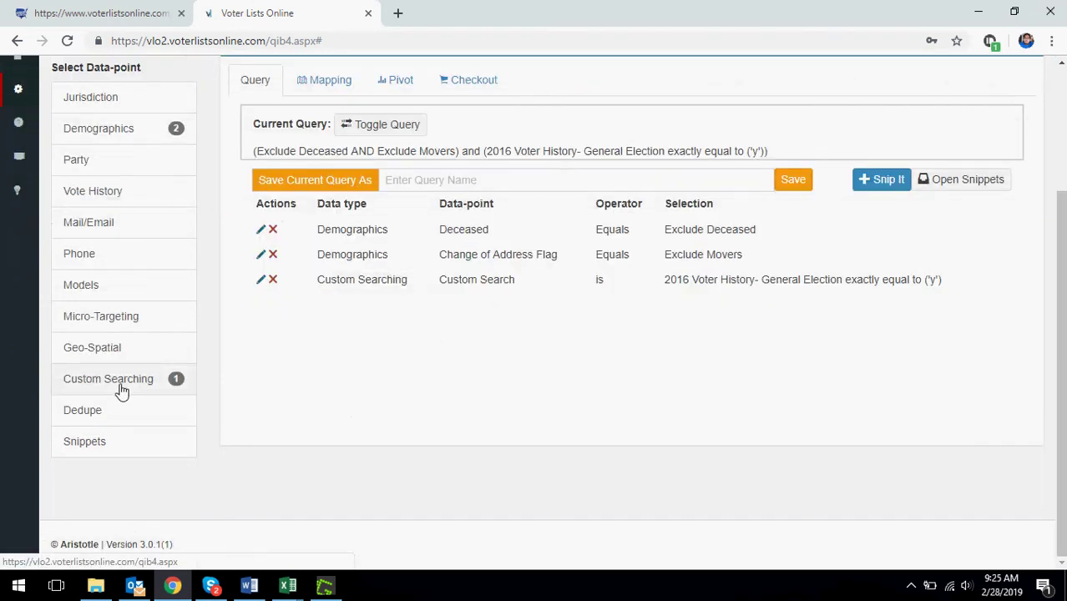
click(122, 391)
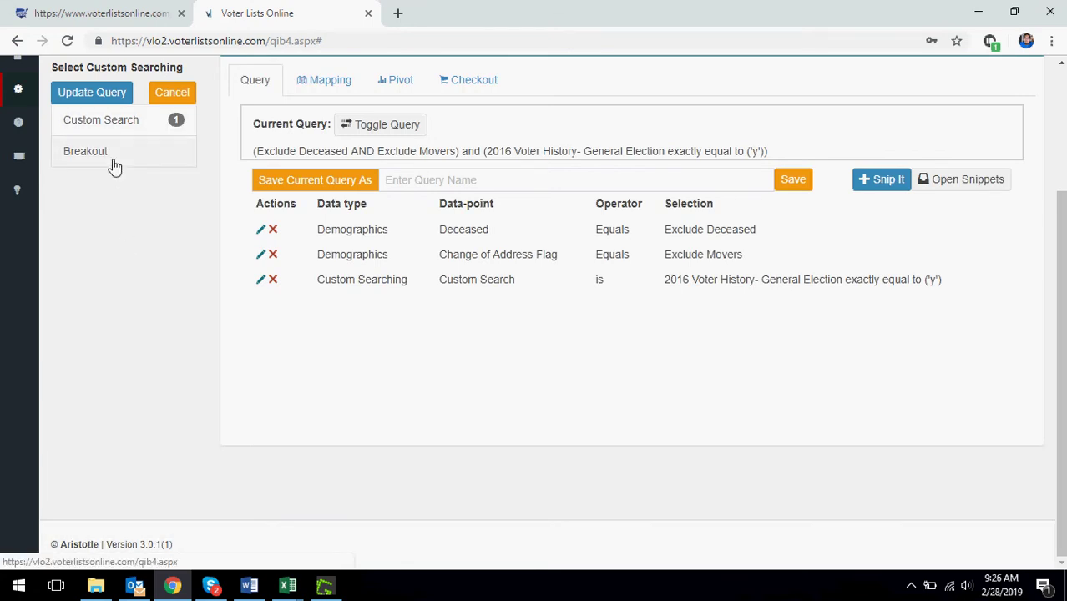
click(115, 167)
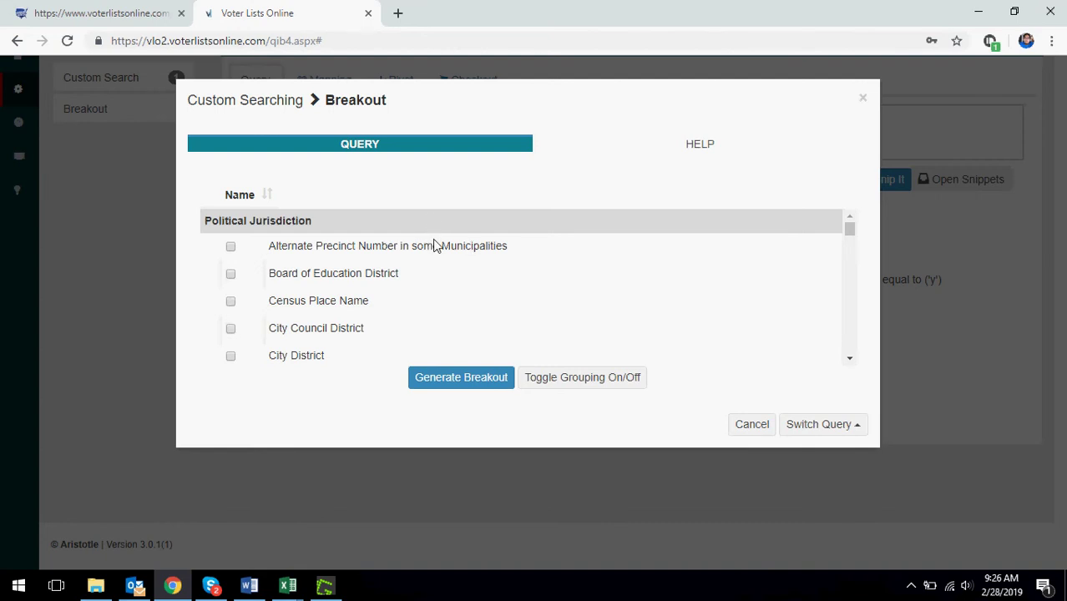
click(436, 378)
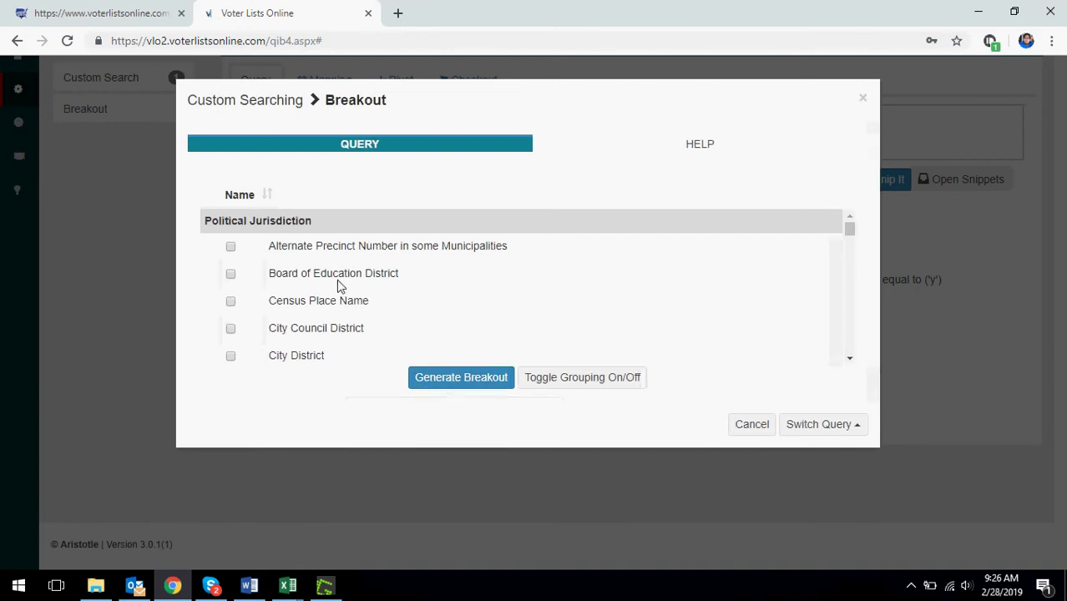
scroll(330, 284, down, 1)
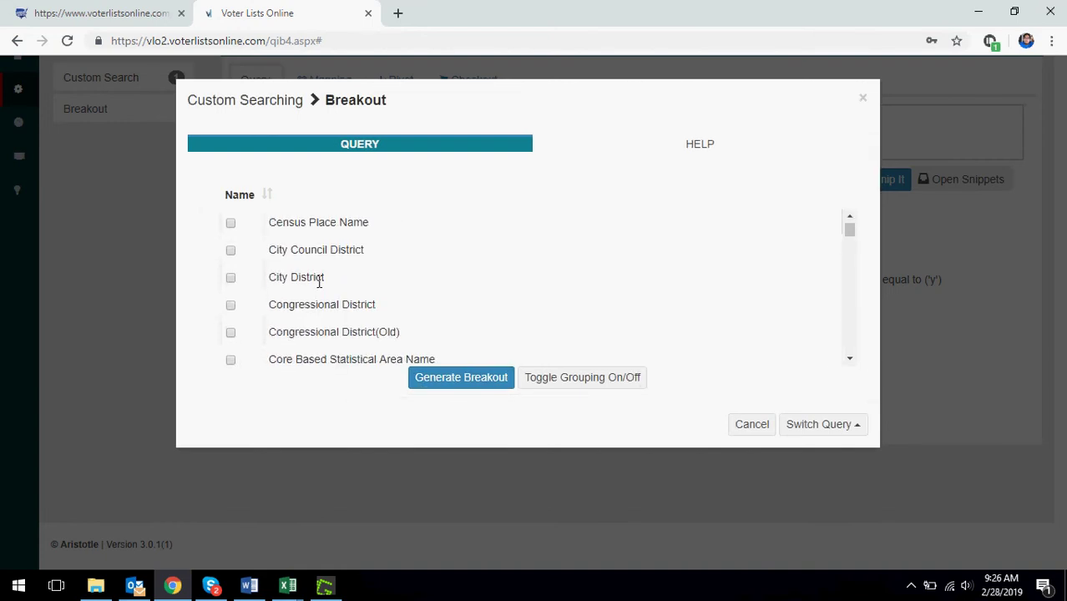
click(230, 278)
- Add Phone Connectivity Code from the Landline Phones group and generate the breakout
scroll(466, 280, down, 15)
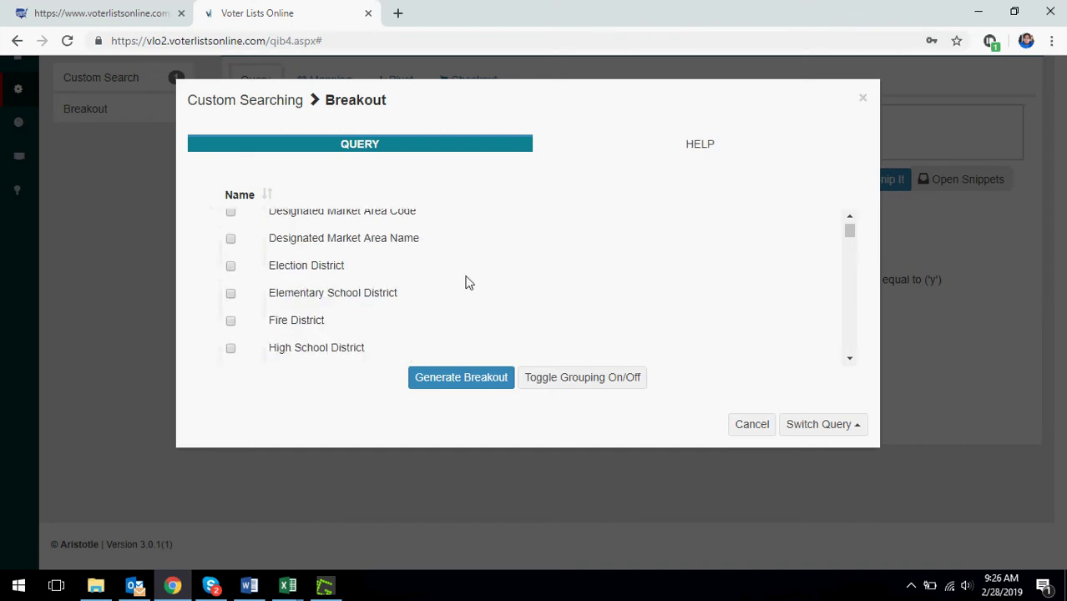
scroll(465, 287, down, 20)
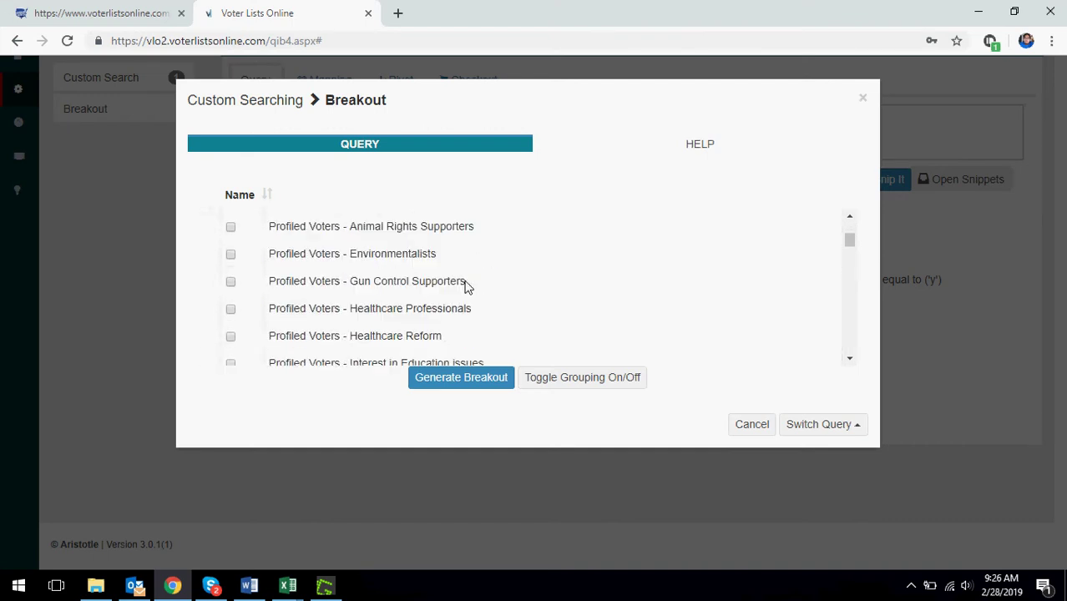
scroll(363, 317, down, 6)
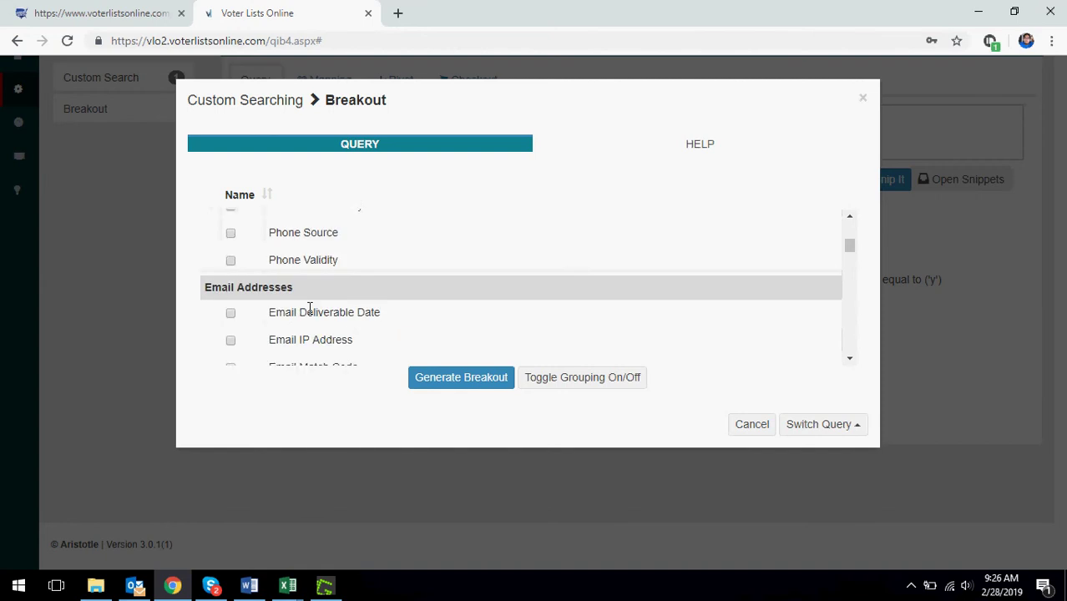
scroll(267, 291, up, 9)
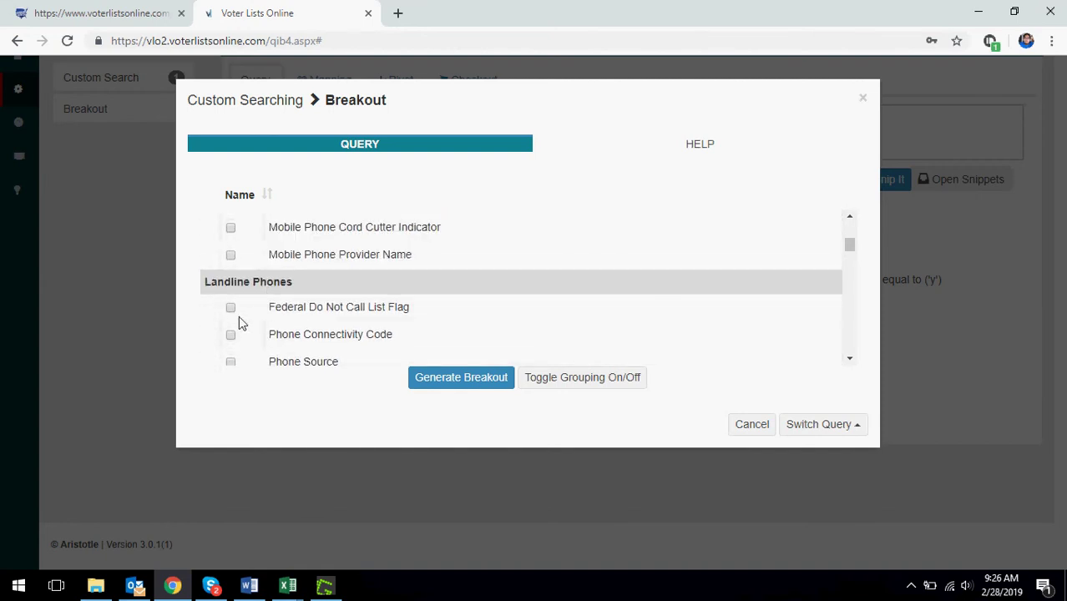
click(232, 335)
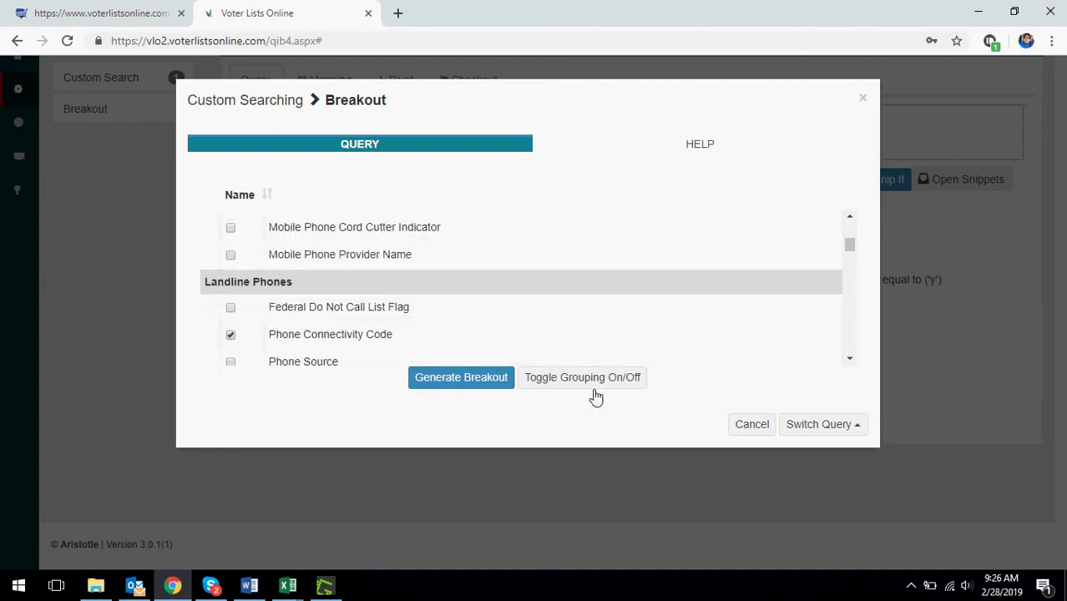
click(435, 380)
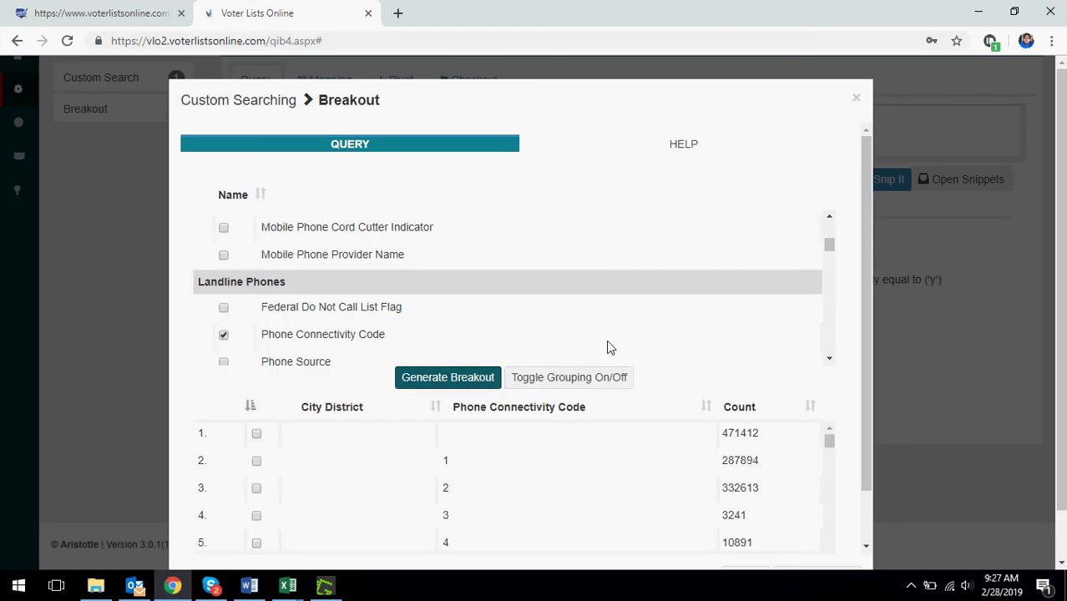
- Select the breakout row for City District 10 with Phone Connectivity Code 1 and add it to the query
scroll(717, 238, down, 1)
scroll(846, 167, down, 1)
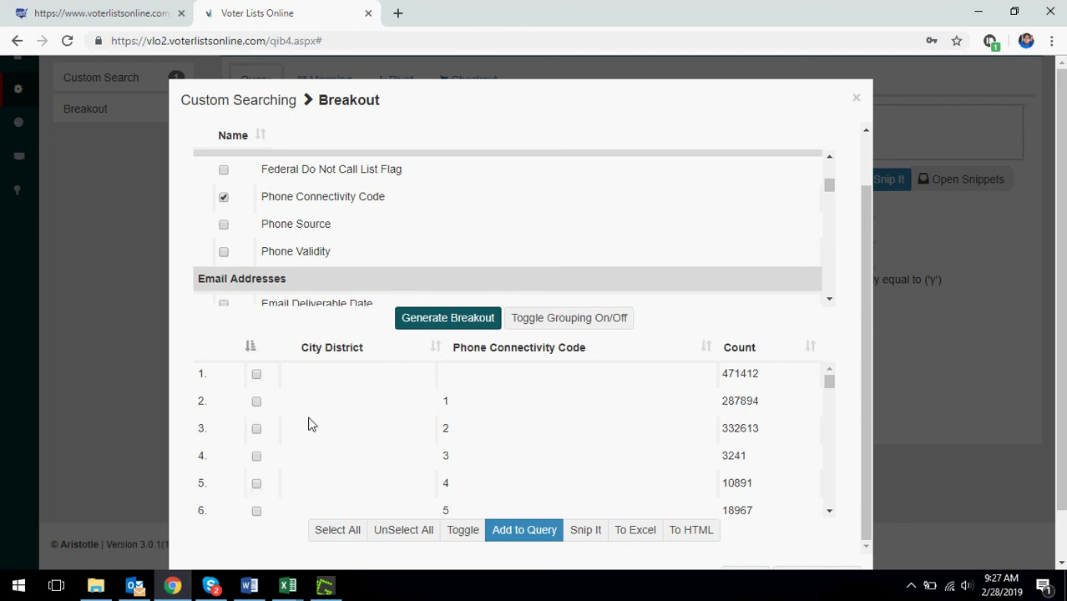
scroll(584, 417, down, 1)
scroll(278, 422, down, 1)
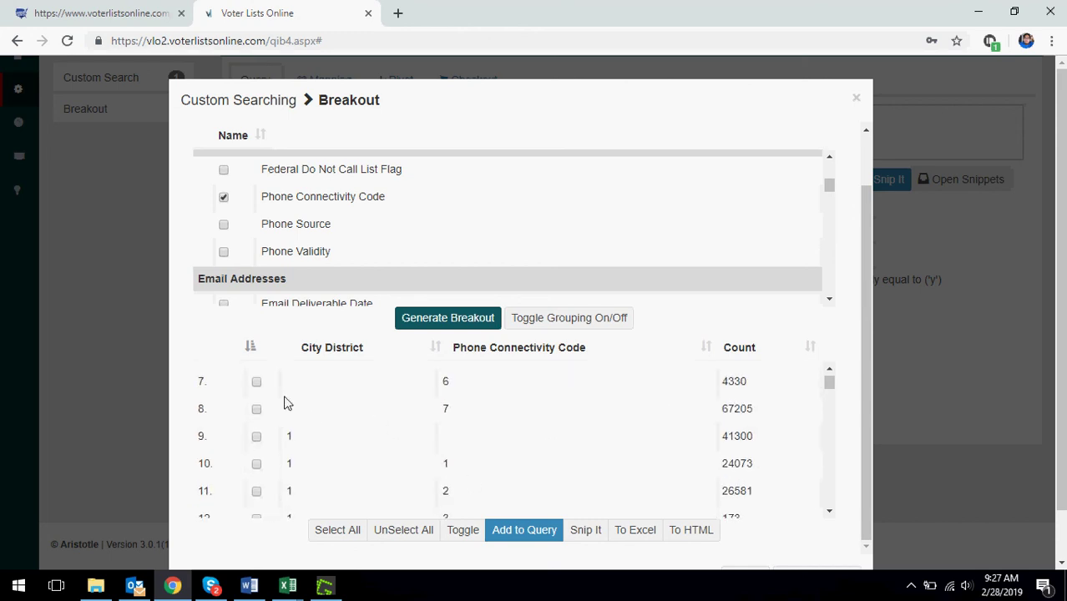
scroll(278, 416, down, 1)
scroll(276, 419, down, 2)
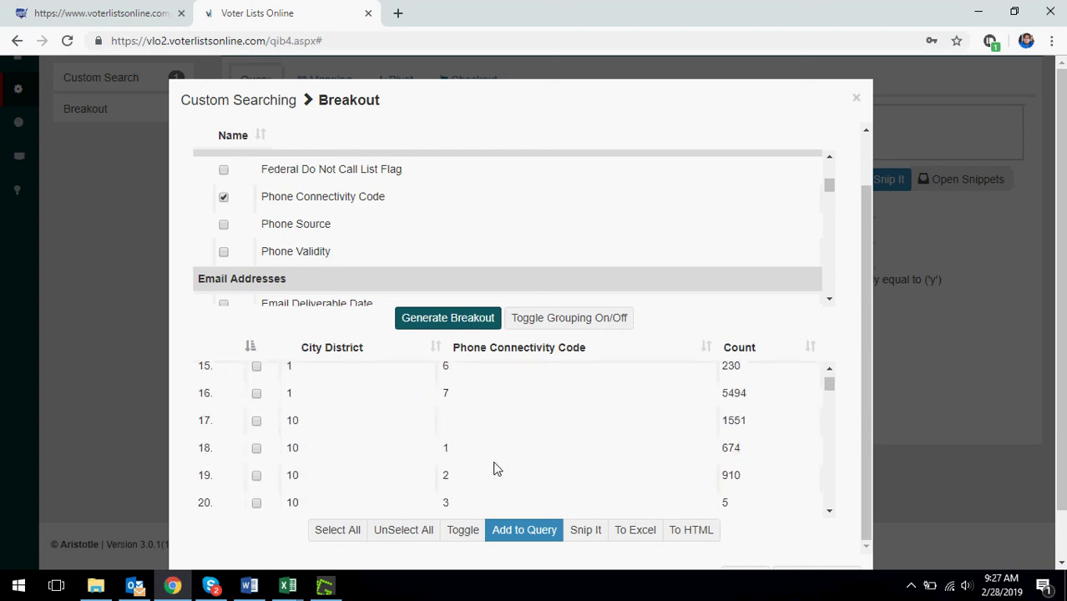
click(258, 450)
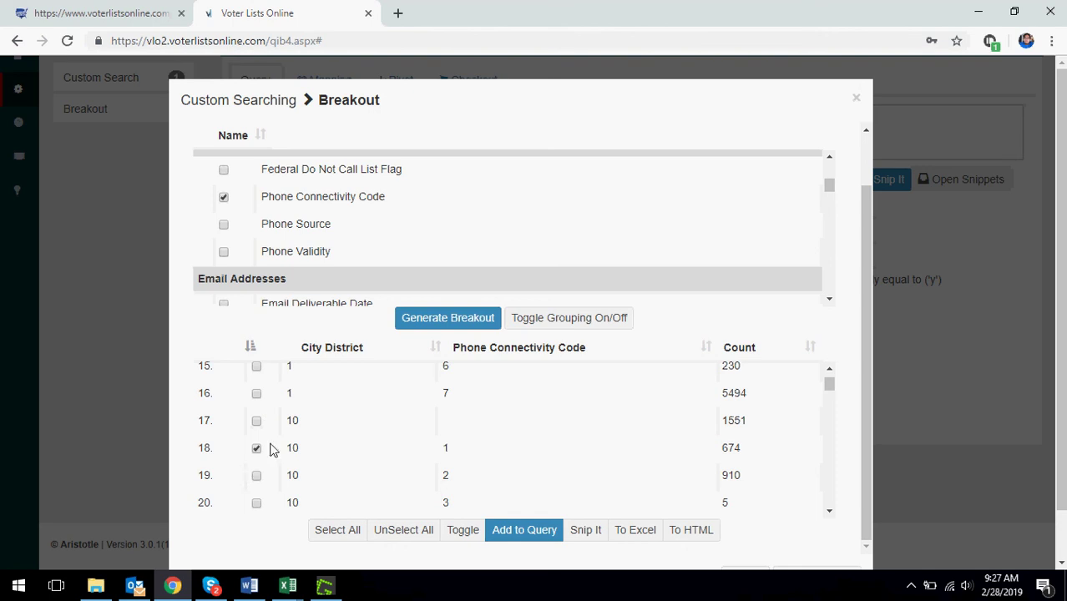
click(524, 534)
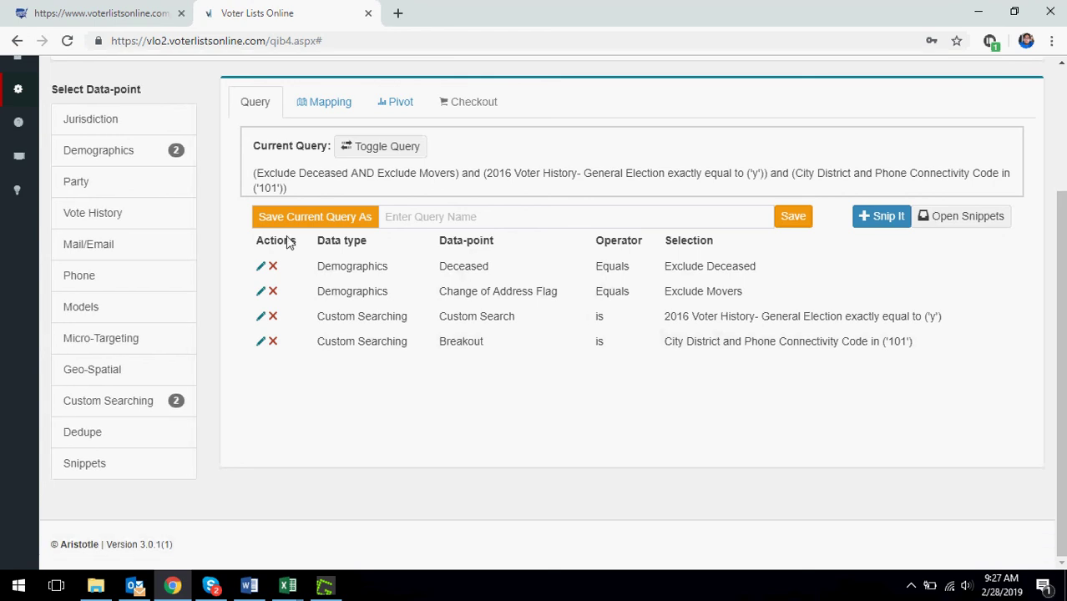
scroll(322, 350, down, 1)
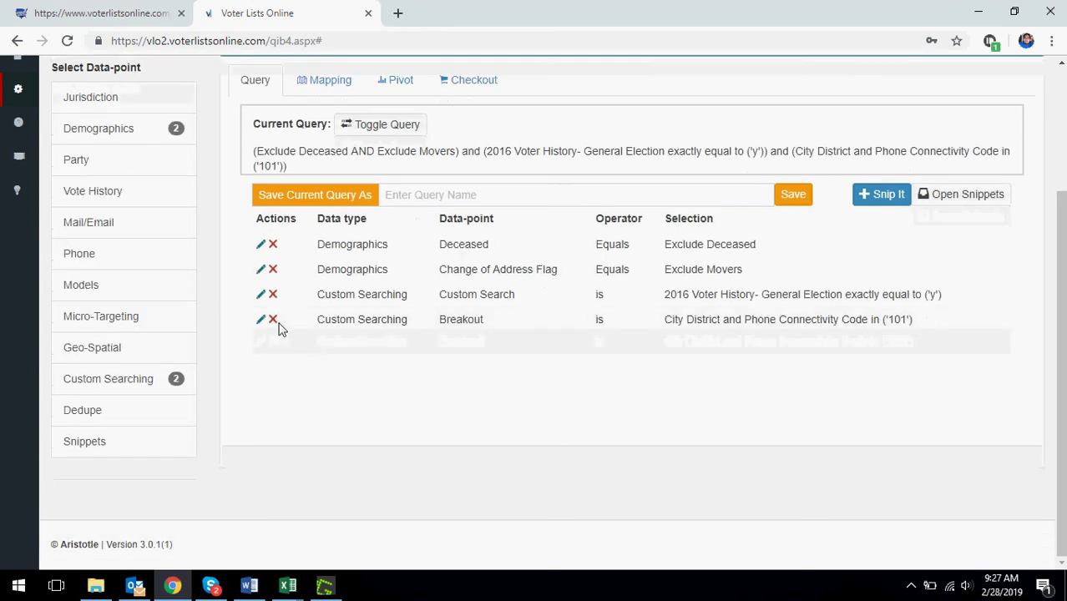